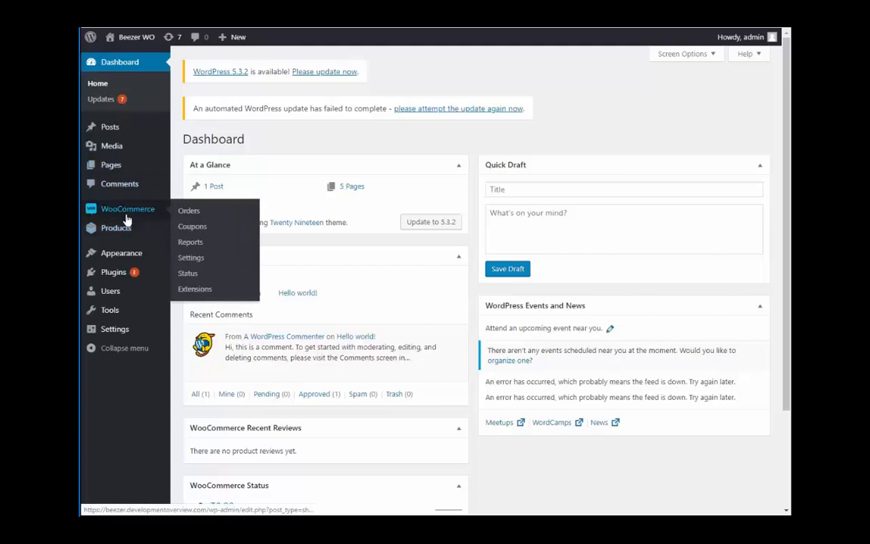
Go to the Advanced section of the WooCommerce settings
{"action": "left_click", "coordinate": [191, 258]}
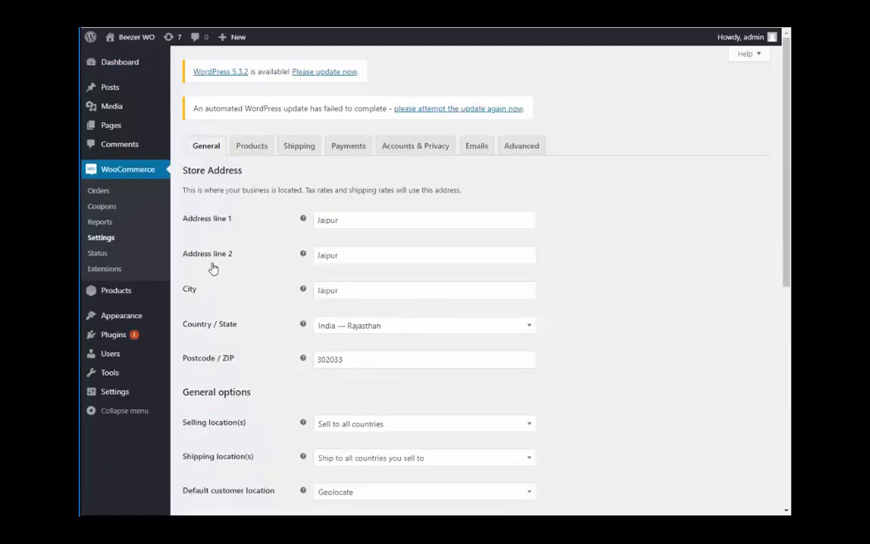
{"action": "left_click", "coordinate": [521, 145]}
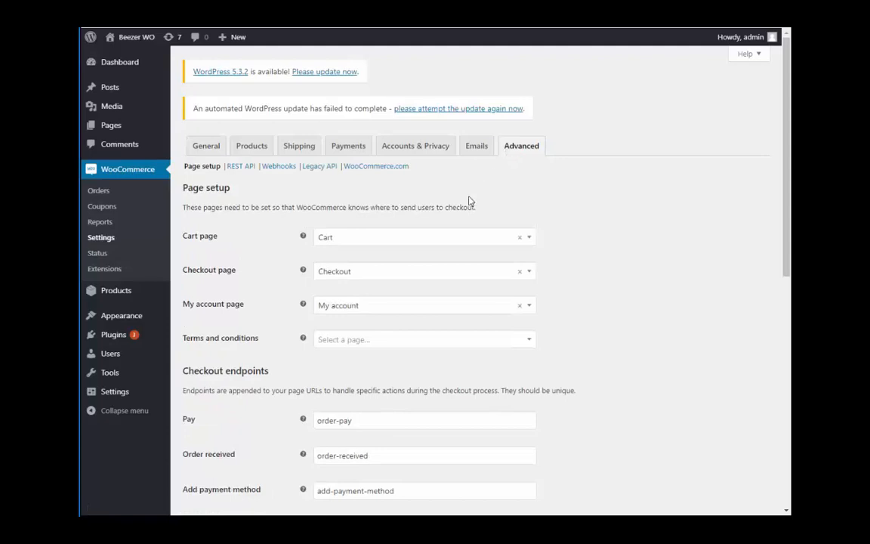
Generate a new REST API key described as Beezer with Read/Write permissions
{"action": "left_click", "coordinate": [241, 166]}
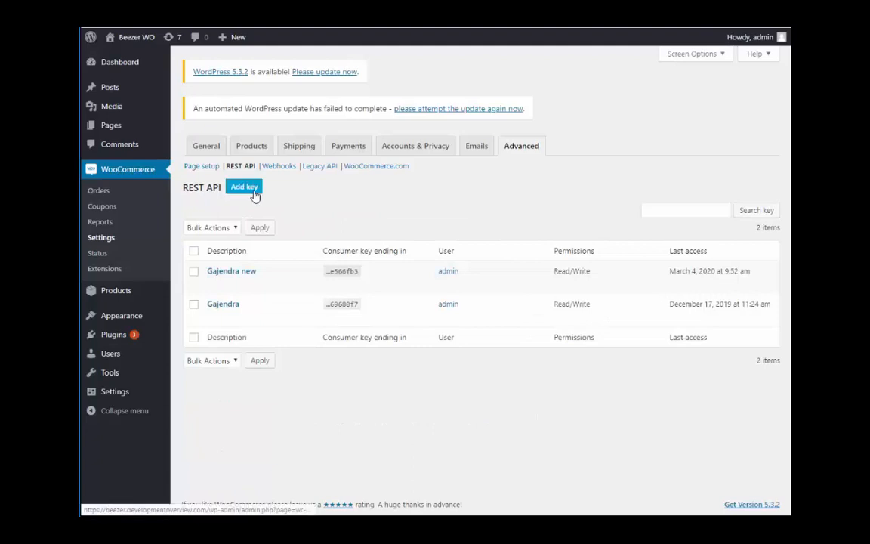
{"action": "left_click", "coordinate": [243, 187]}
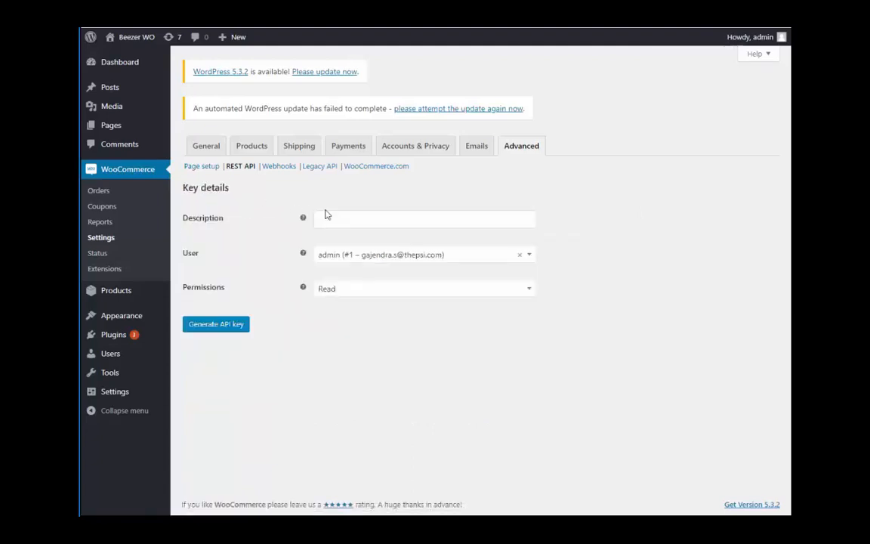
{"action": "left_click", "coordinate": [405, 220]}
{"action": "type", "text": "Beezer"}
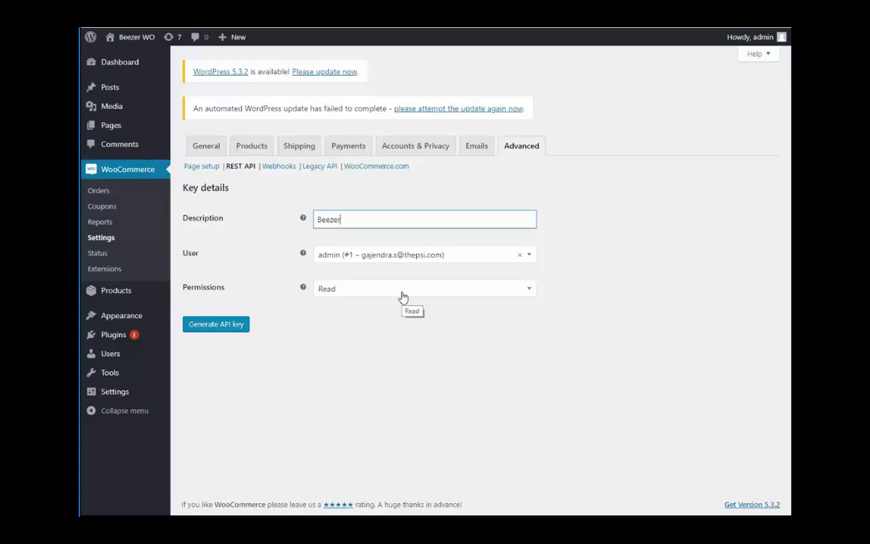
{"action": "left_click", "coordinate": [401, 289]}
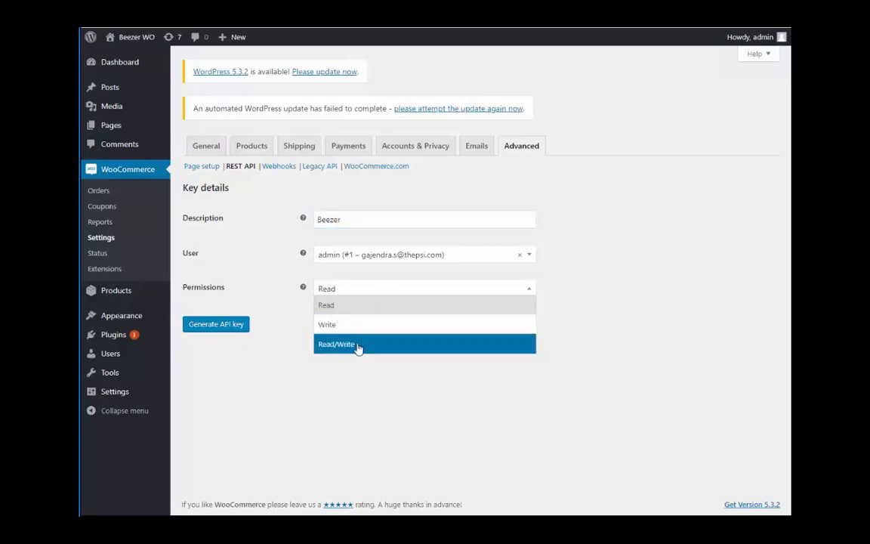
{"action": "left_click", "coordinate": [357, 343]}
{"action": "left_click", "coordinate": [235, 327]}
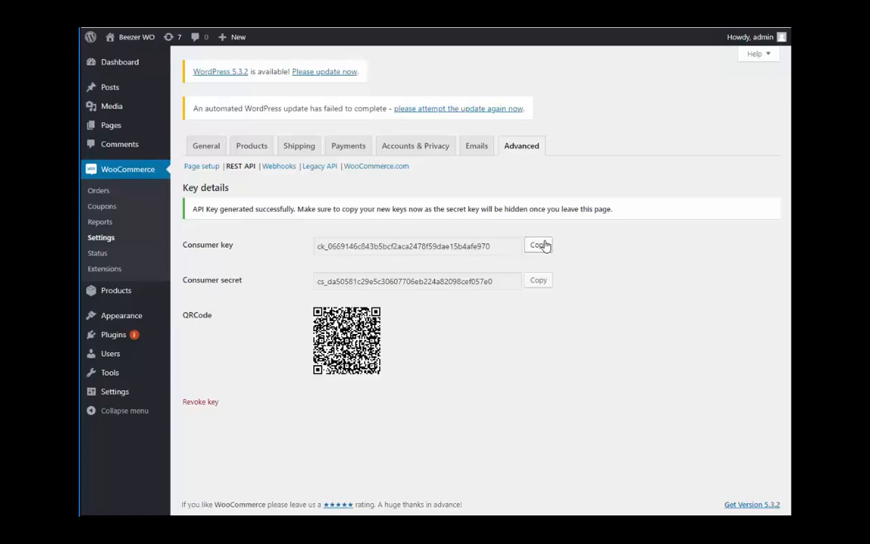
{"action": "left_click", "coordinate": [435, 280]}
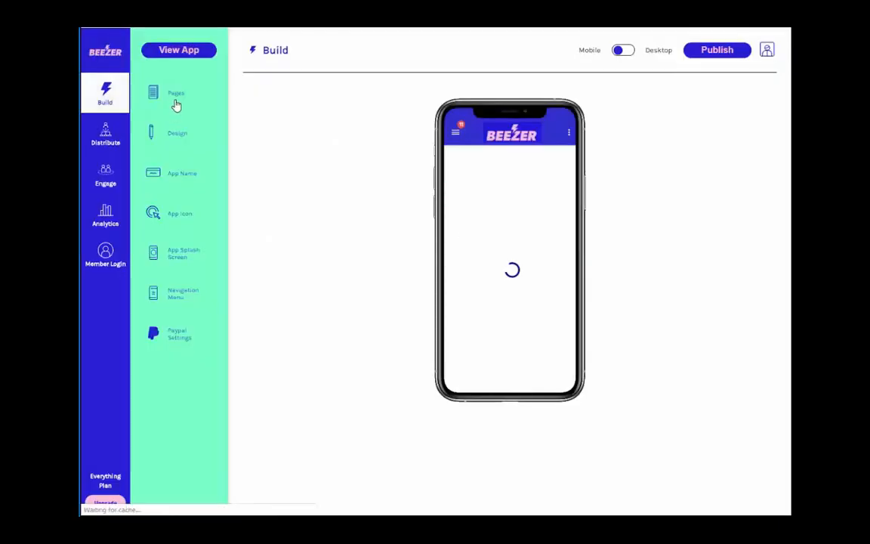
Add a WooCommerce ecommerce component to the My Shopping Store page
{"action": "left_click", "coordinate": [176, 98]}
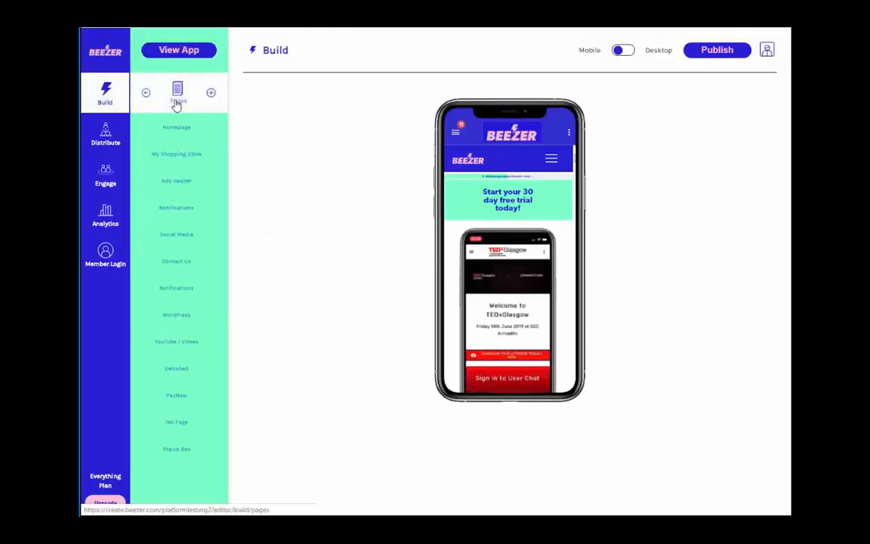
{"action": "left_click", "coordinate": [176, 154]}
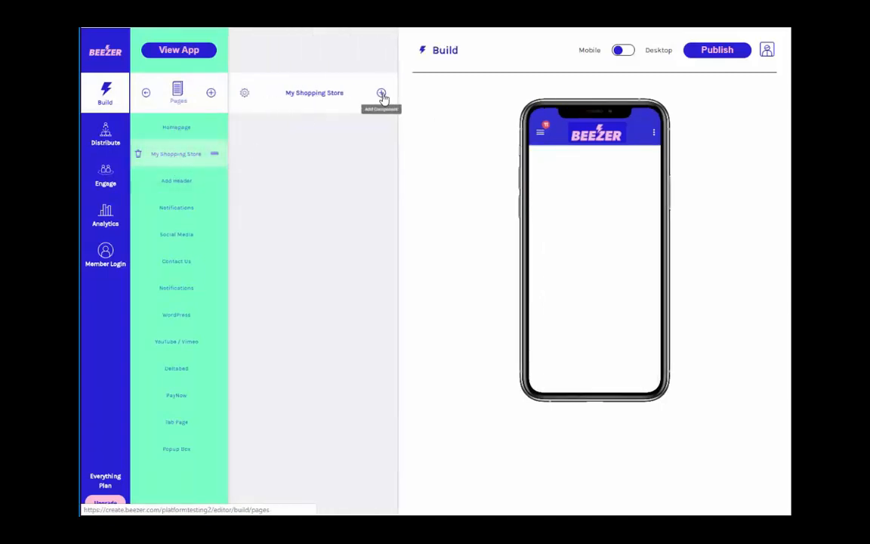
{"action": "left_click", "coordinate": [383, 97]}
{"action": "scroll", "coordinate": [522, 96], "scroll_direction": "down", "scroll_amount": 1}
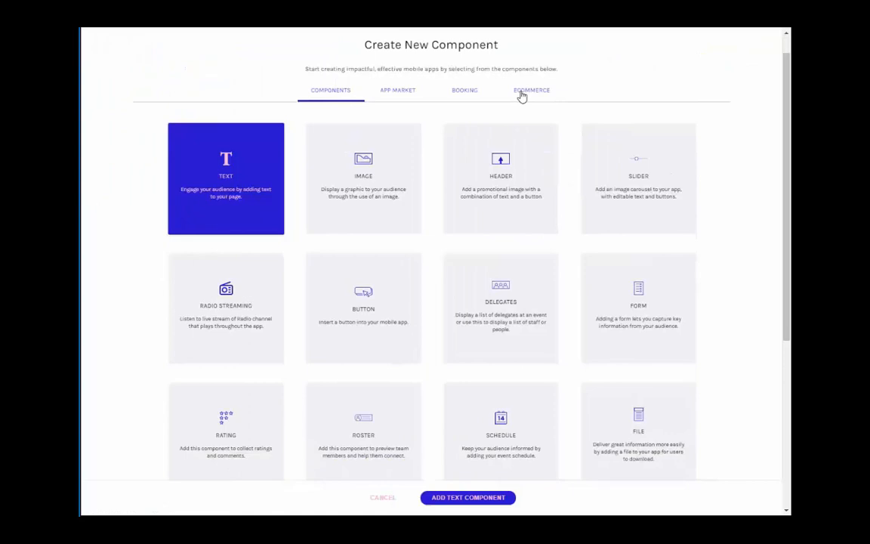
{"action": "left_click", "coordinate": [531, 90]}
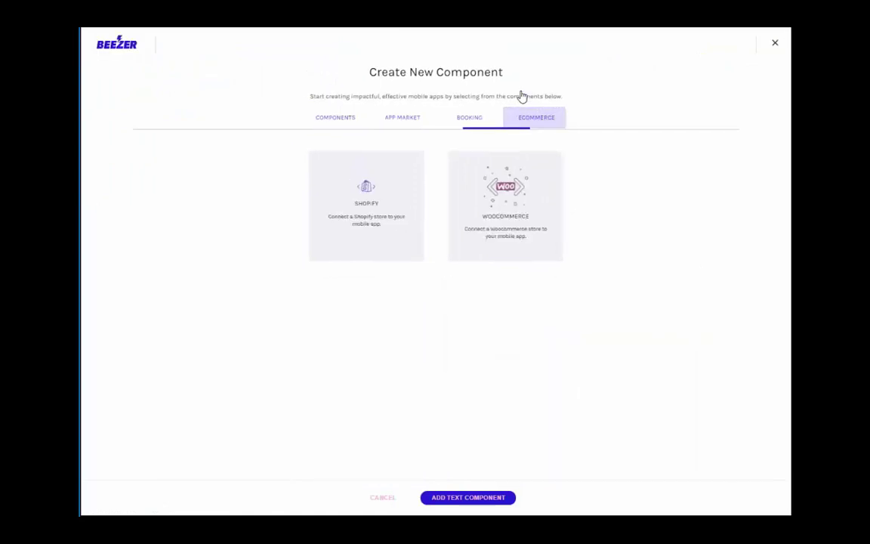
{"action": "left_click", "coordinate": [515, 234]}
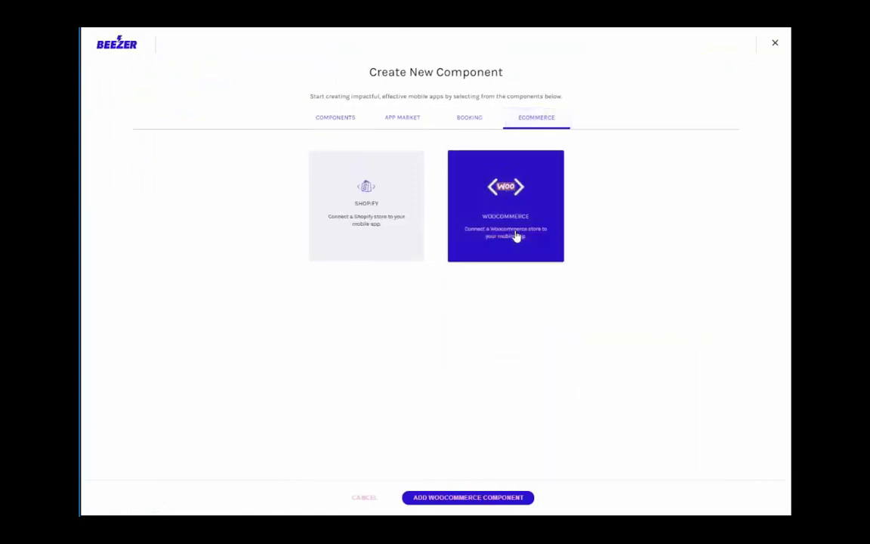
{"action": "left_click", "coordinate": [466, 499]}
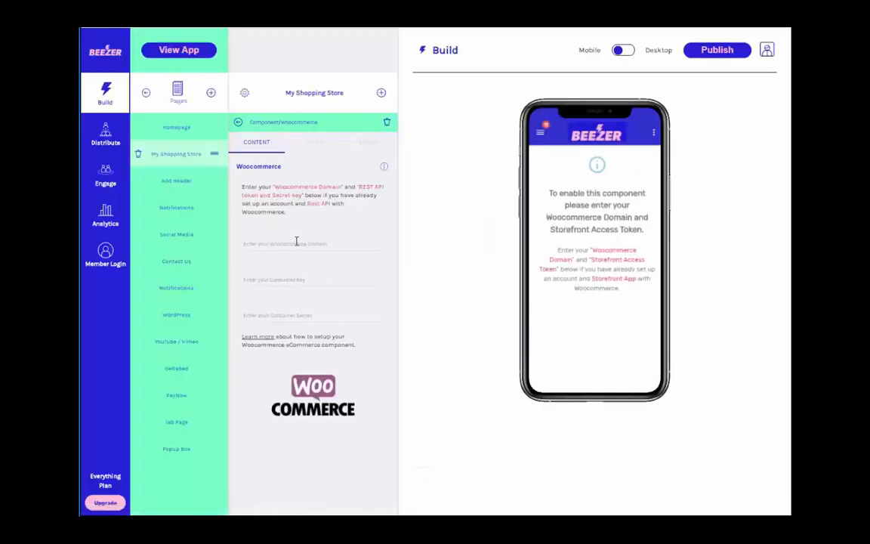
Fill the component's domain, consumer key and consumer secret with the WordPress store values
{"action": "left_click", "coordinate": [296, 242]}
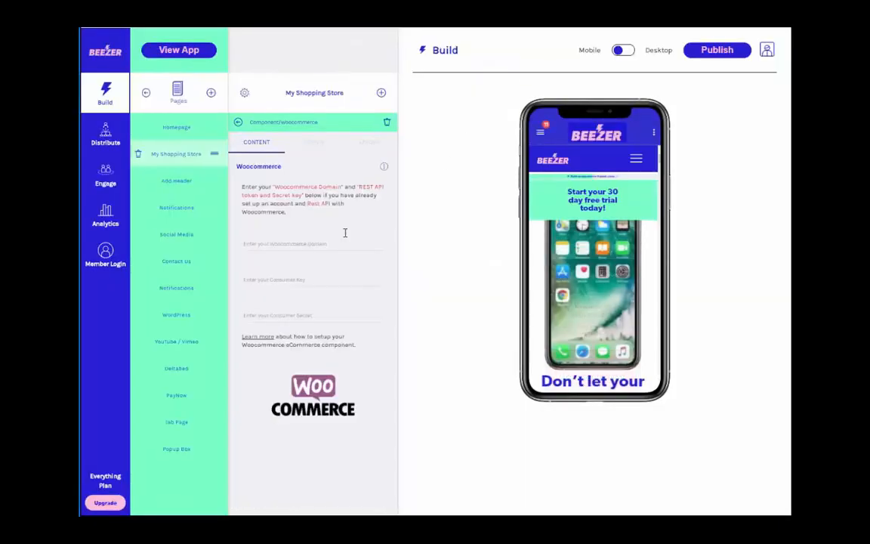
{"action": "left_click", "coordinate": [325, 244]}
{"action": "key", "text": "ctrl+v"}
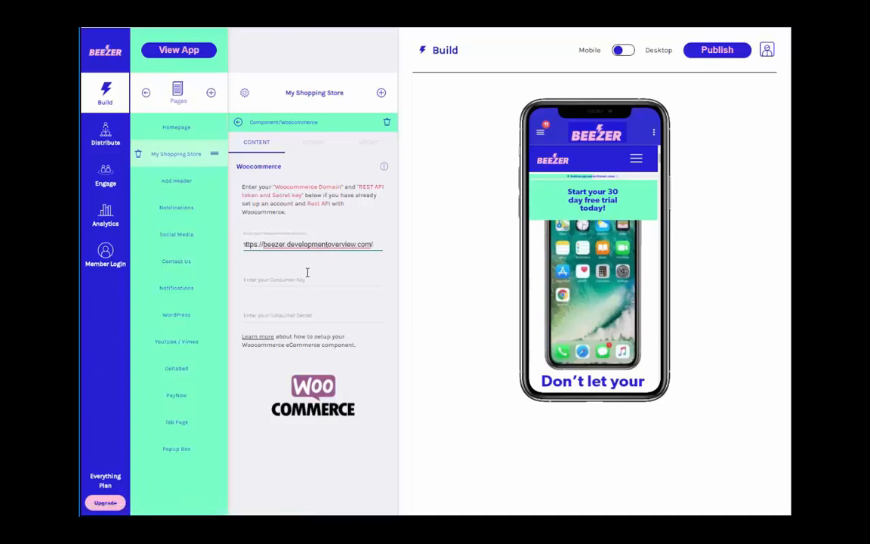
{"action": "left_click", "coordinate": [305, 278]}
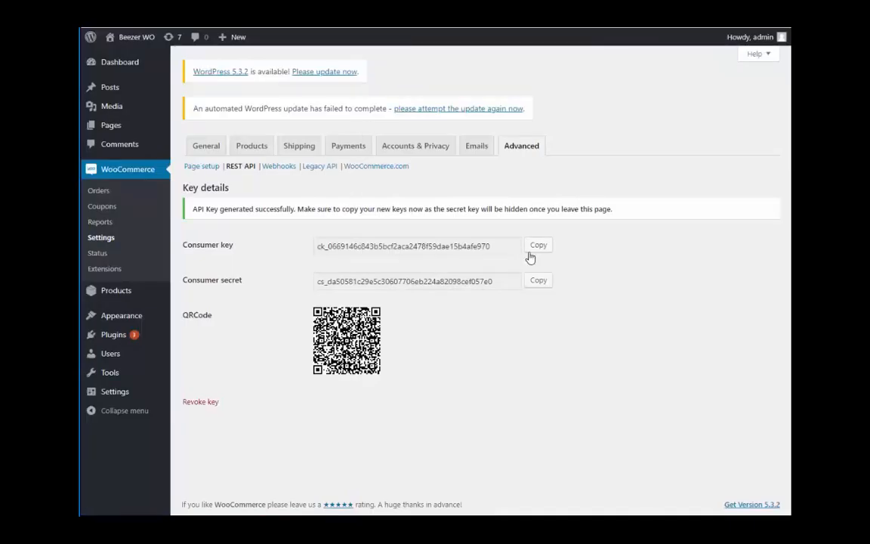
{"action": "left_click", "coordinate": [539, 247]}
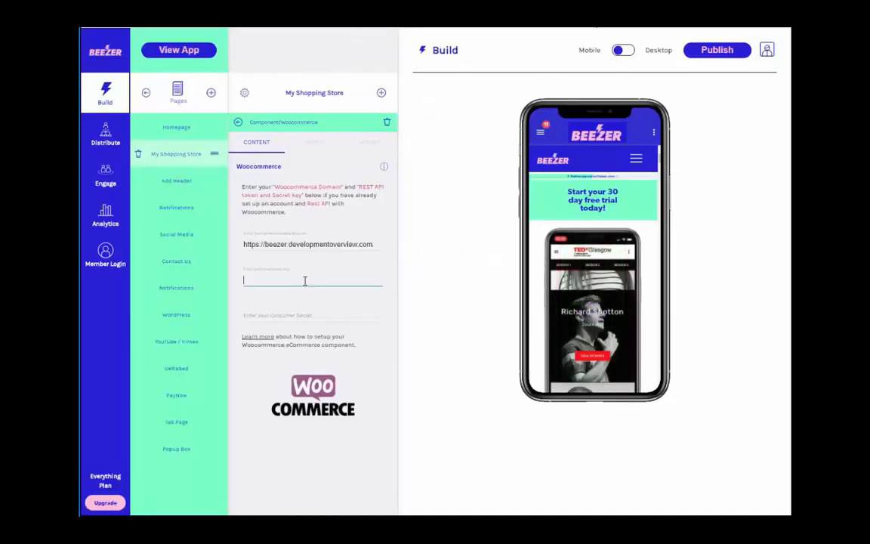
{"action": "key", "text": "ctrl+v"}
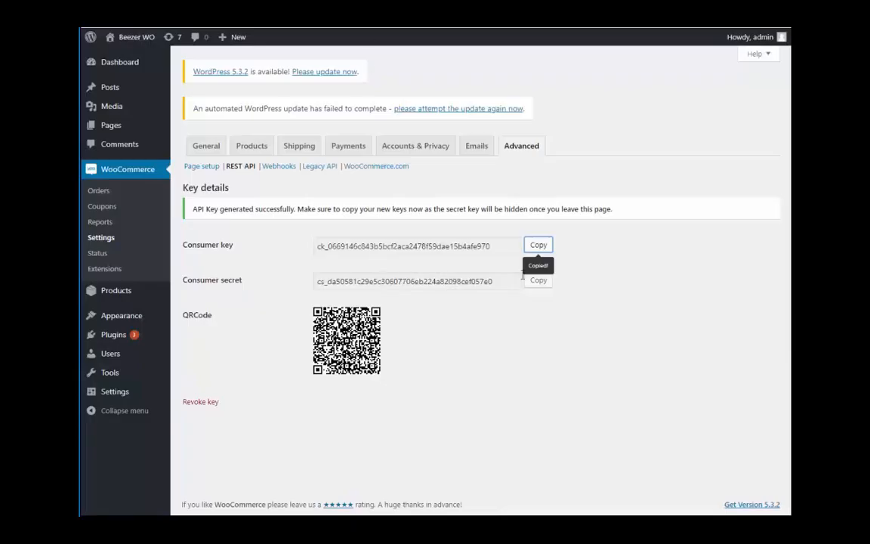
{"action": "left_click", "coordinate": [537, 280]}
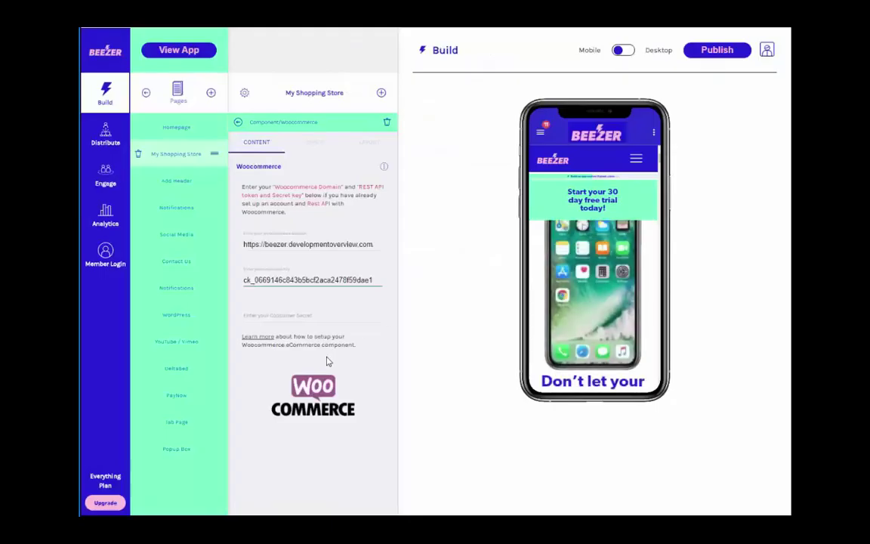
{"action": "left_click", "coordinate": [302, 316]}
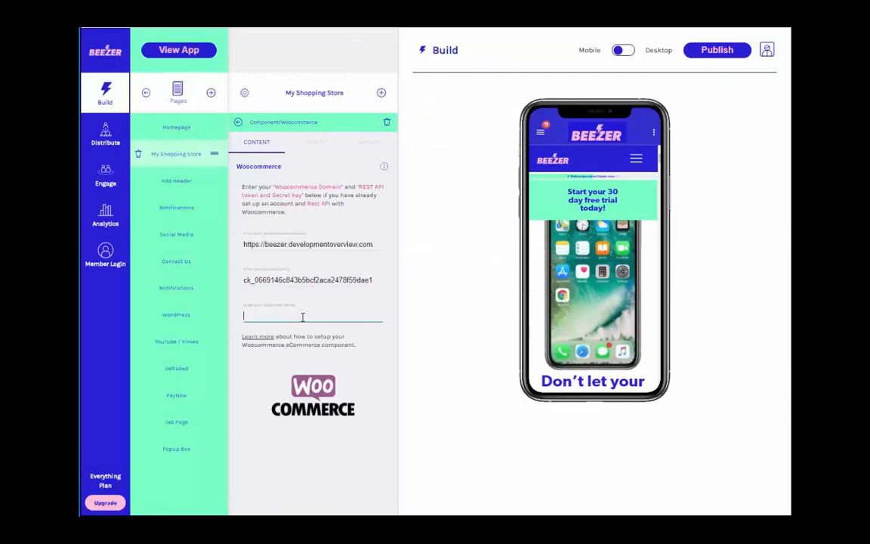
{"action": "key", "text": "ctrl+v"}
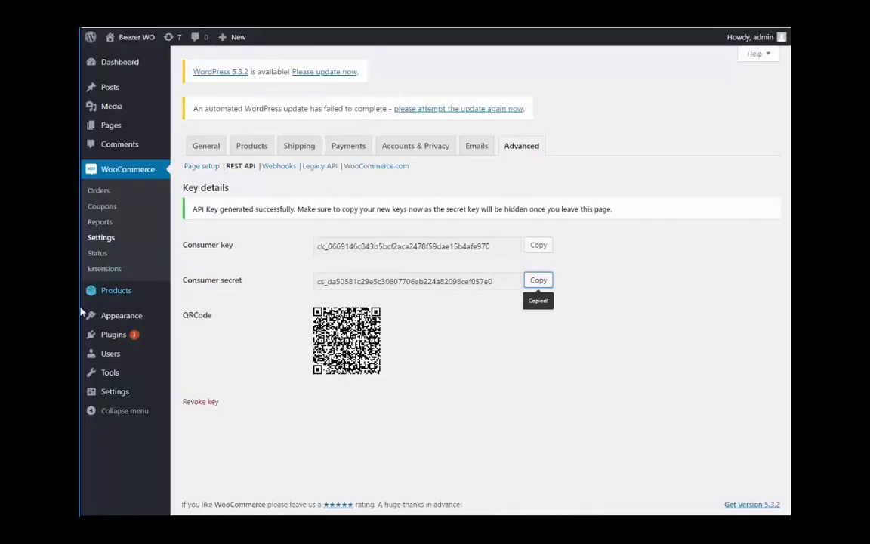
Reach the Upload Plugin form from the installed plugins list via Add New
{"action": "left_click", "coordinate": [113, 335]}
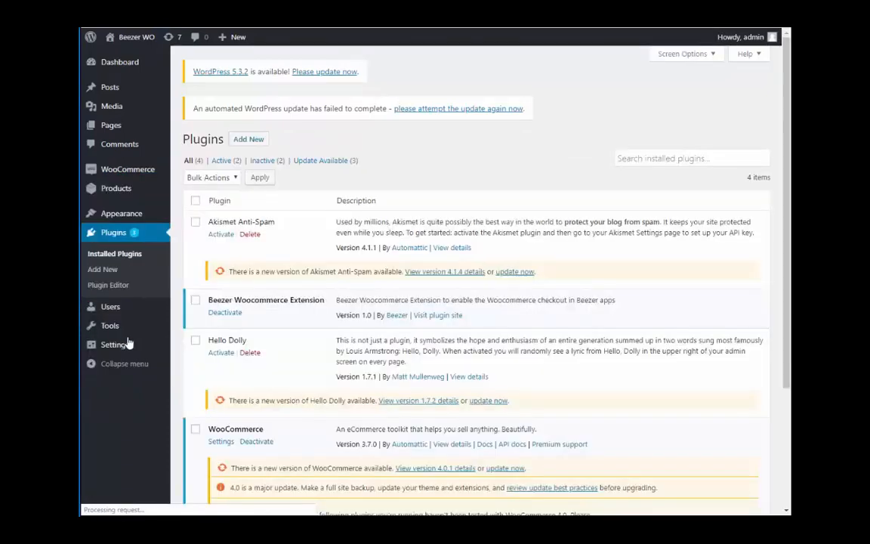
{"action": "left_click", "coordinate": [251, 142]}
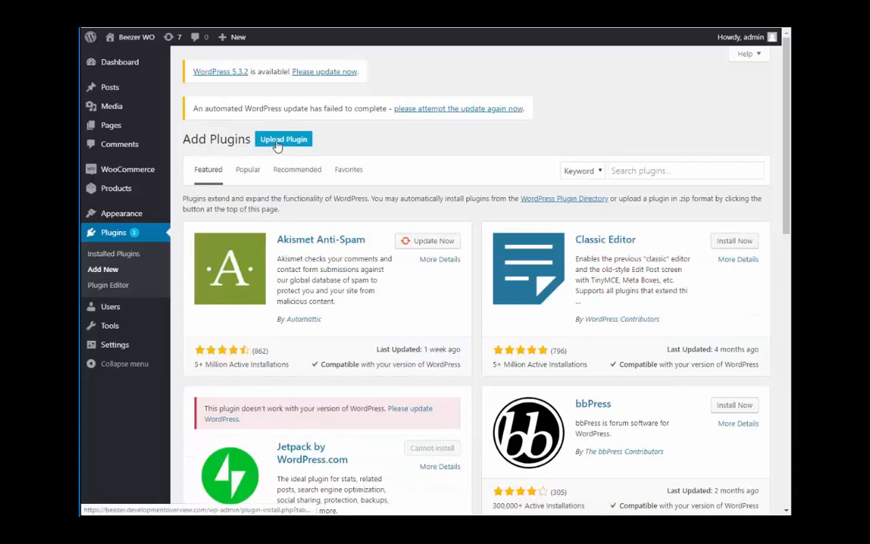
{"action": "left_click", "coordinate": [283, 139]}
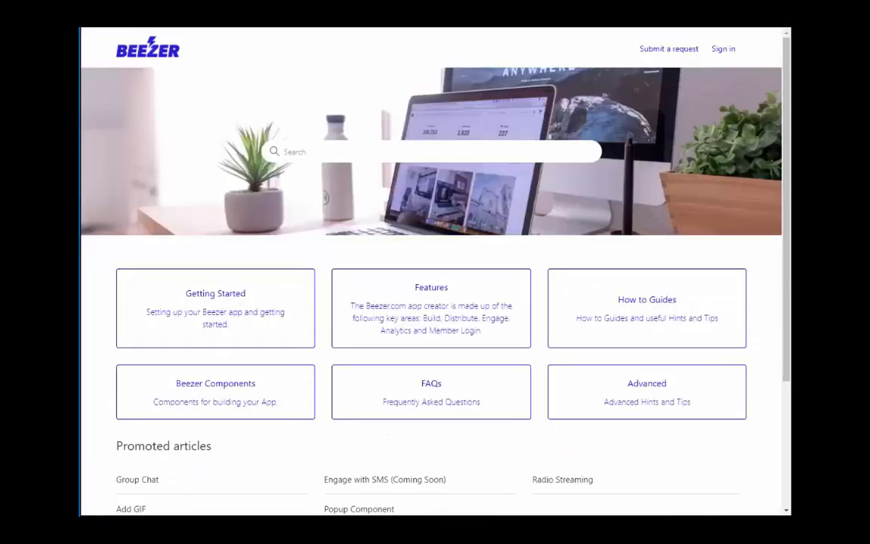
Find the WooCommerce help article, download Beezer Woocommerce Plugin.zip and return to WordPress
{"action": "left_click", "coordinate": [448, 154]}
{"action": "type", "text": "wo"}
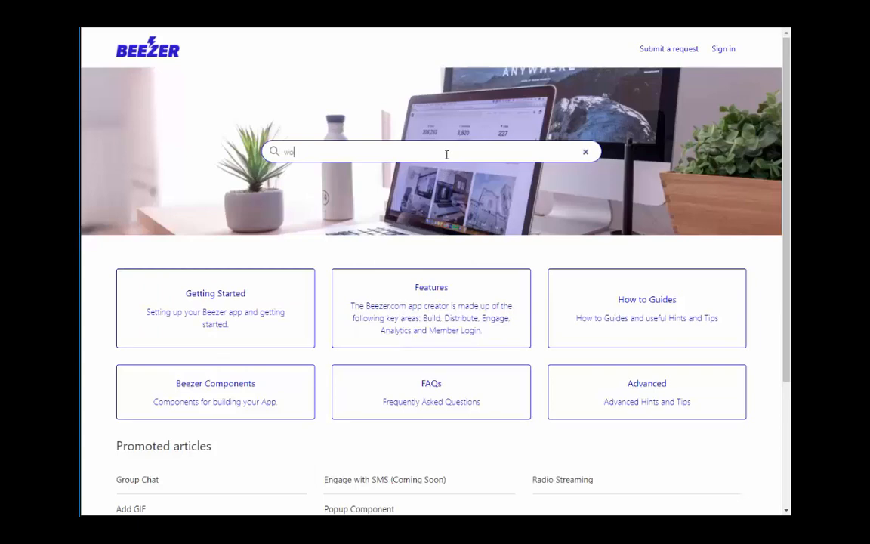
{"action": "type", "text": "ocommer"}
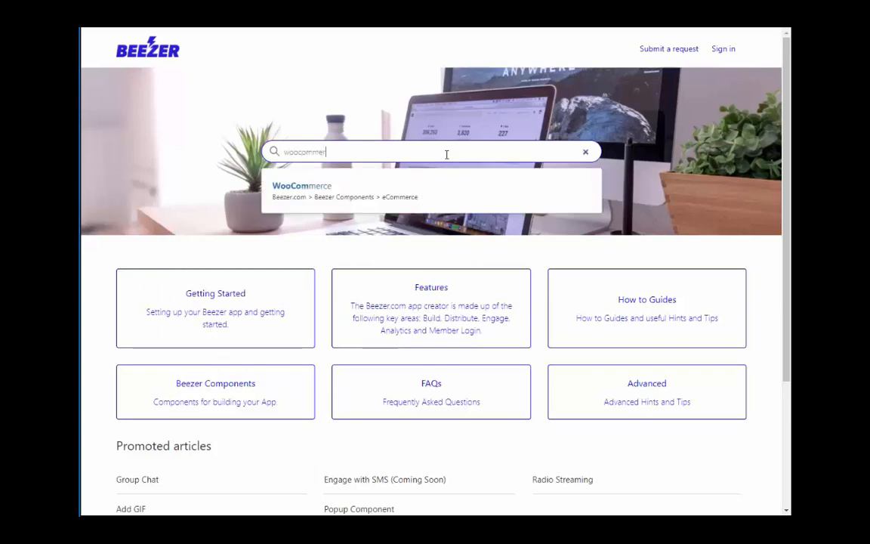
{"action": "left_click", "coordinate": [395, 187]}
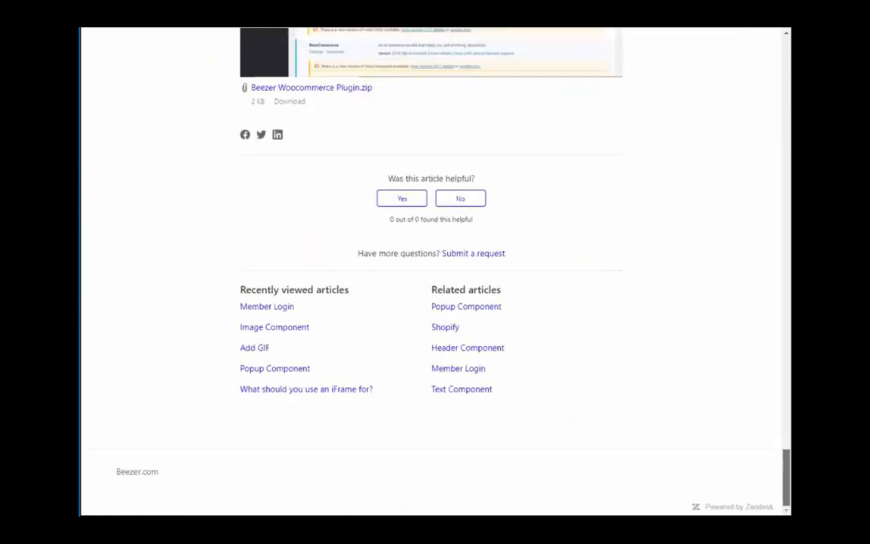
{"action": "scroll", "coordinate": [431, 174], "scroll_direction": "up", "scroll_amount": 1}
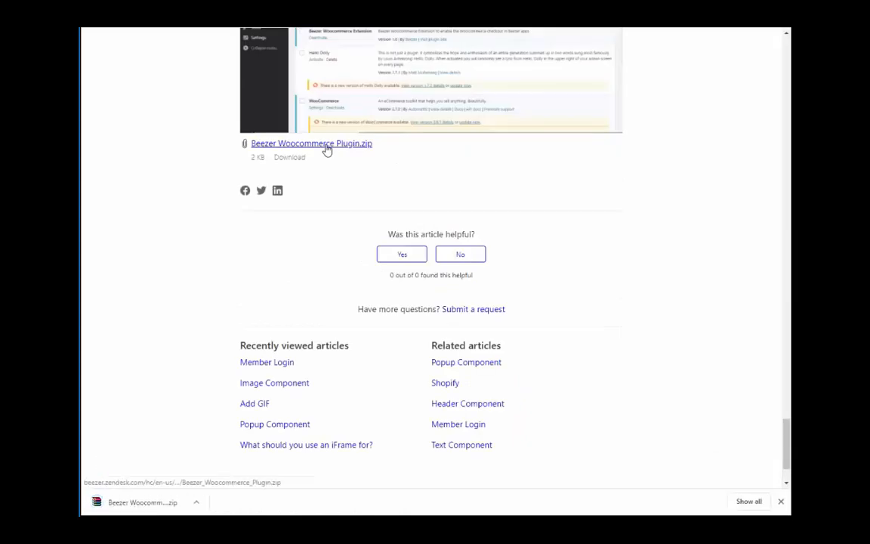
{"action": "key", "text": "ctrl+Tab"}
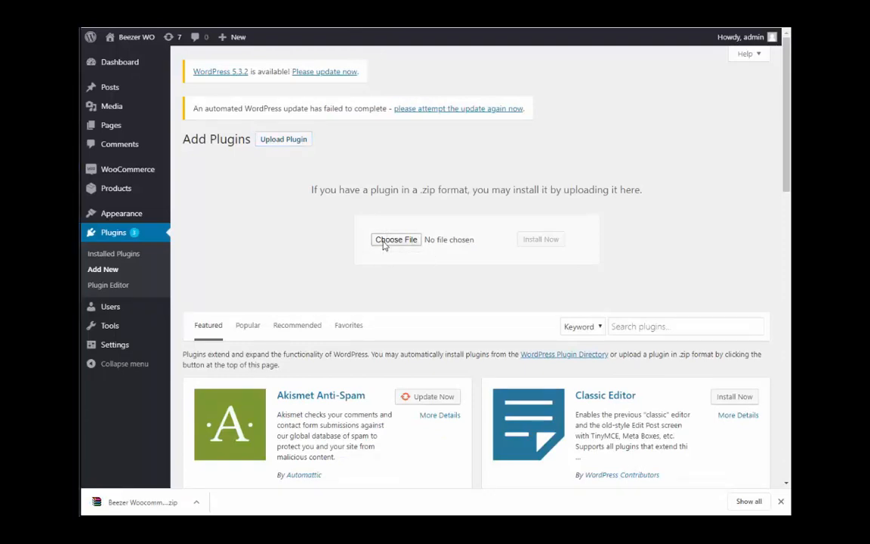
Upload Beezer Woocommerce Plugin.zip from Downloads and install it
{"action": "left_click", "coordinate": [384, 245]}
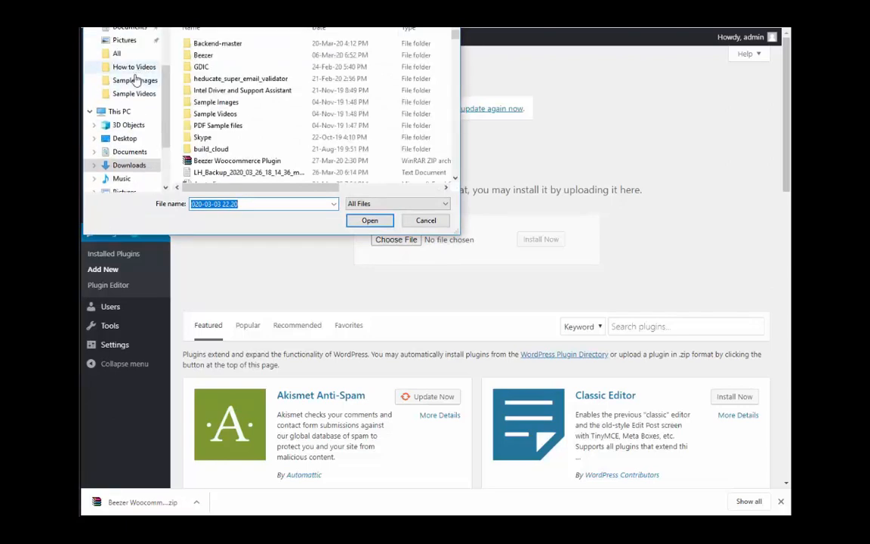
{"action": "scroll", "coordinate": [132, 76], "scroll_direction": "up", "scroll_amount": 2}
{"action": "left_click", "coordinate": [128, 53]}
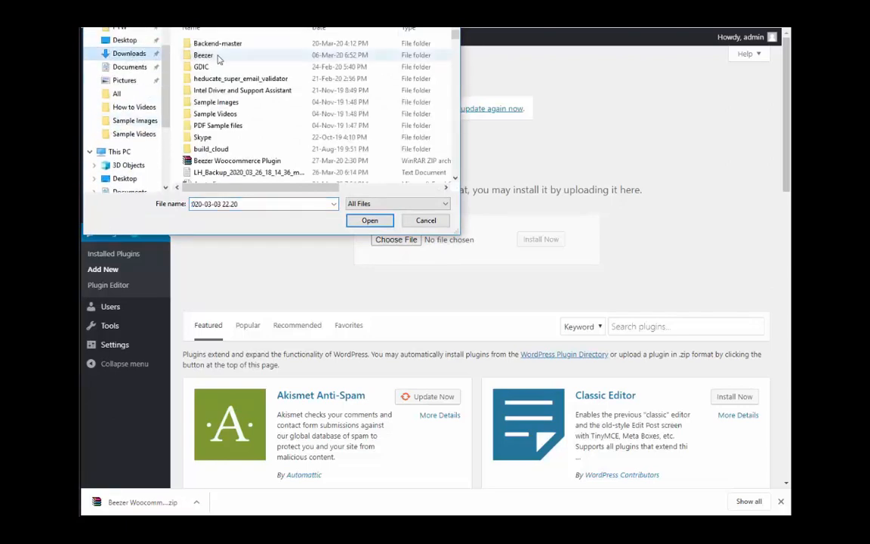
{"action": "left_click", "coordinate": [237, 161]}
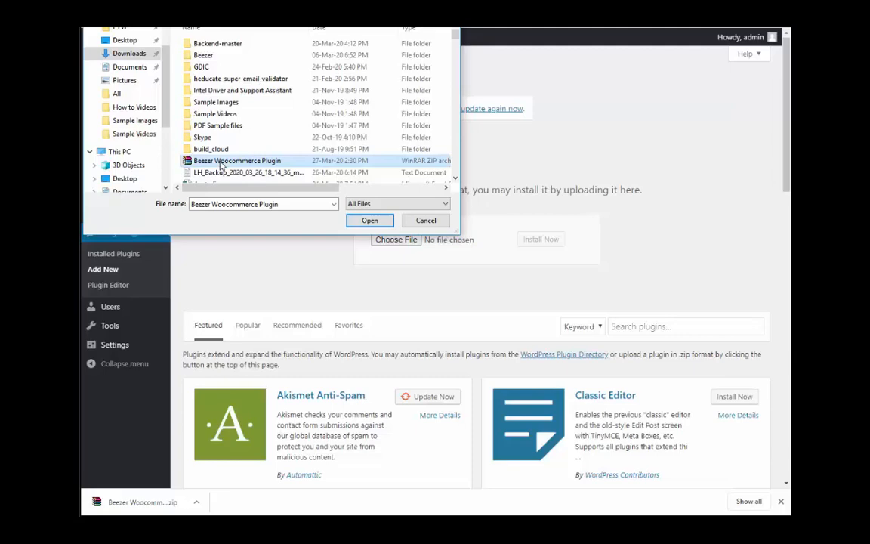
{"action": "left_click", "coordinate": [369, 219]}
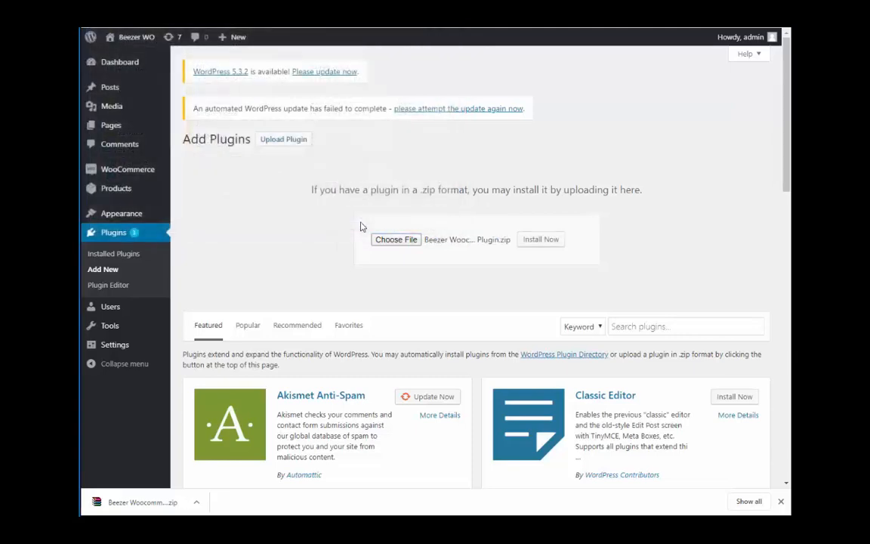
{"action": "left_click", "coordinate": [541, 239]}
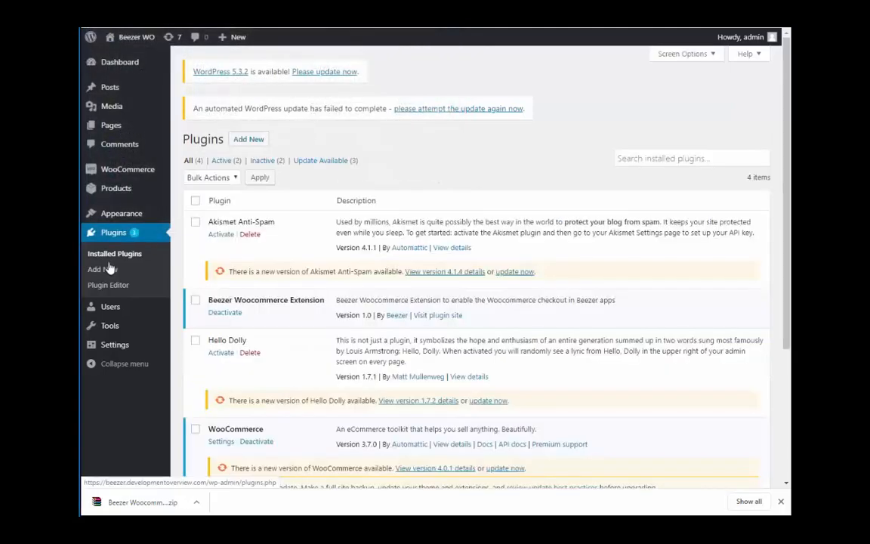
{"action": "scroll", "coordinate": [294, 240], "scroll_direction": "down", "scroll_amount": 3}
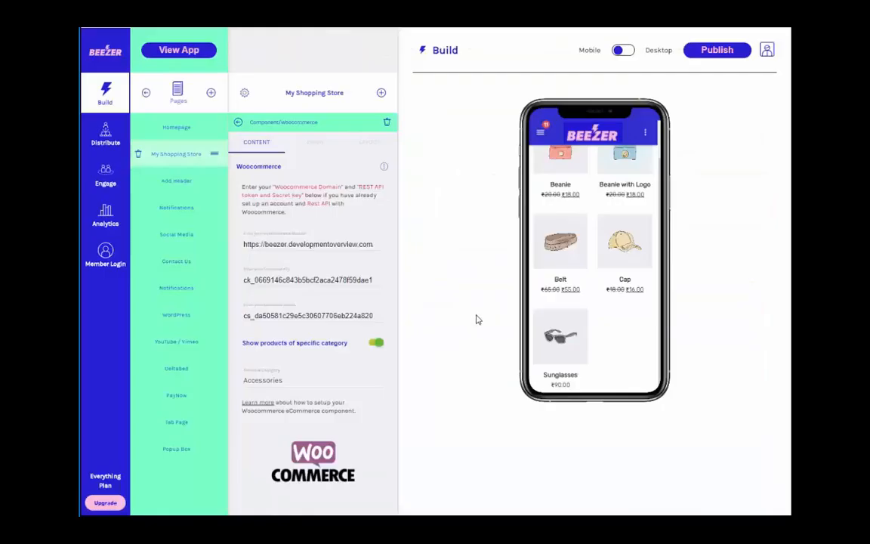
Filter the shop to Clothing, then narrow it to the Hoodies category
{"action": "left_click", "coordinate": [300, 383]}
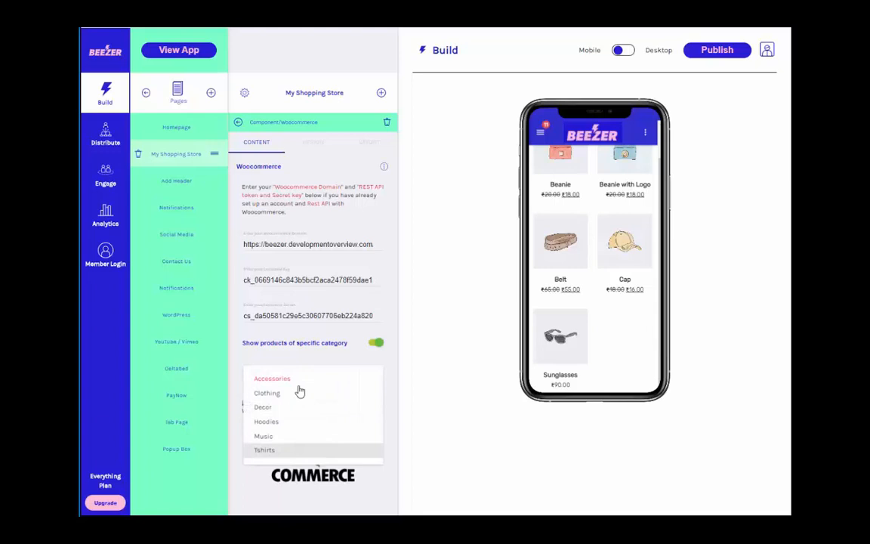
{"action": "left_click", "coordinate": [295, 394]}
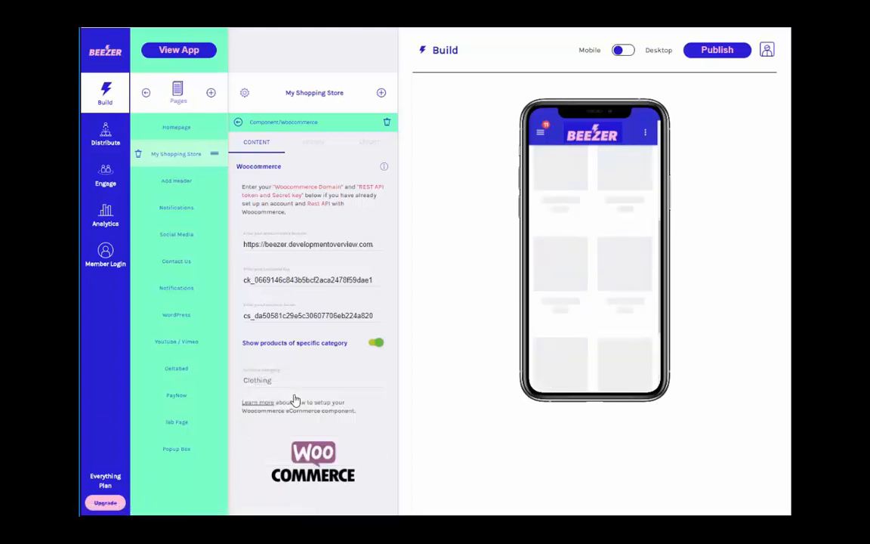
{"action": "scroll", "coordinate": [627, 295], "scroll_direction": "up", "scroll_amount": 5}
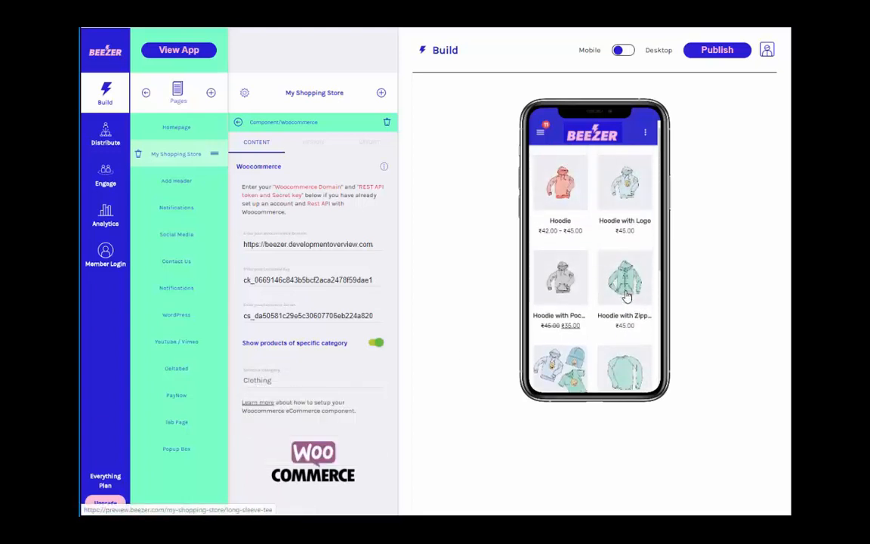
{"action": "scroll", "coordinate": [627, 294], "scroll_direction": "down", "scroll_amount": 3}
{"action": "scroll", "coordinate": [627, 294], "scroll_direction": "down", "scroll_amount": 2}
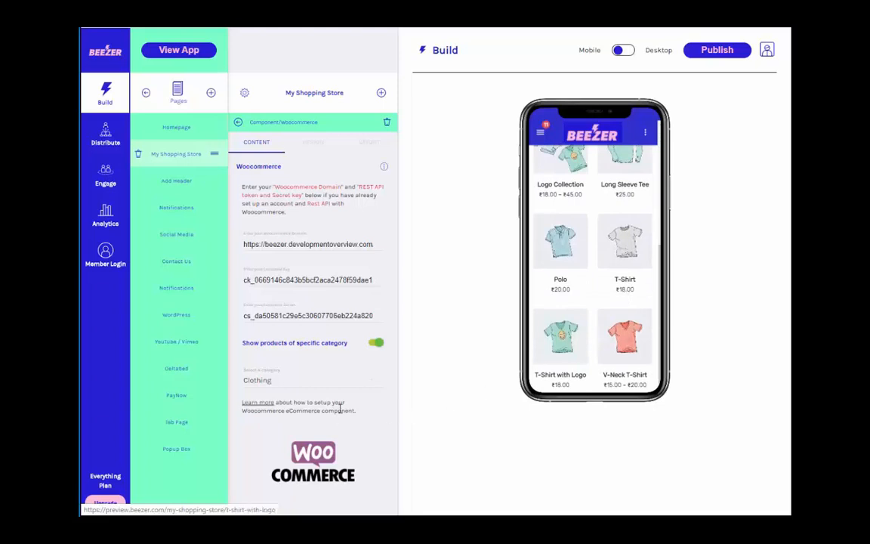
{"action": "left_click", "coordinate": [306, 379]}
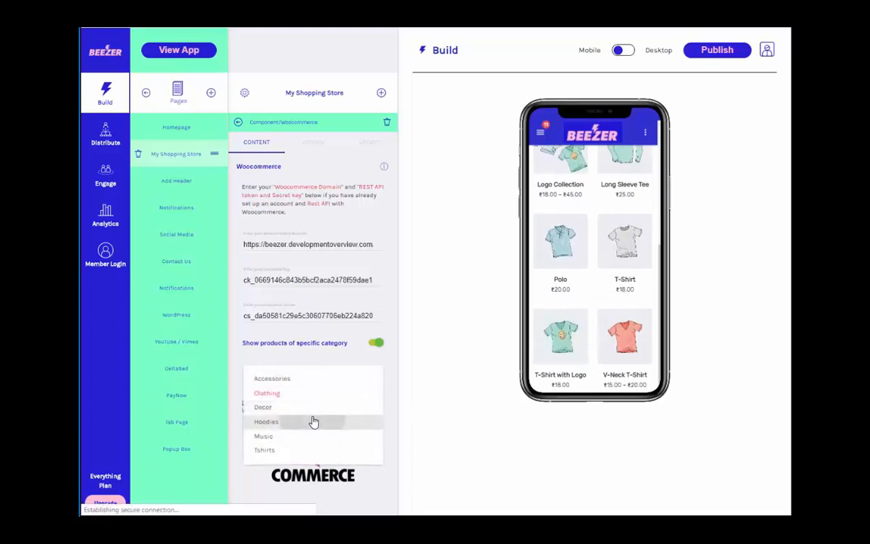
{"action": "left_click", "coordinate": [315, 420]}
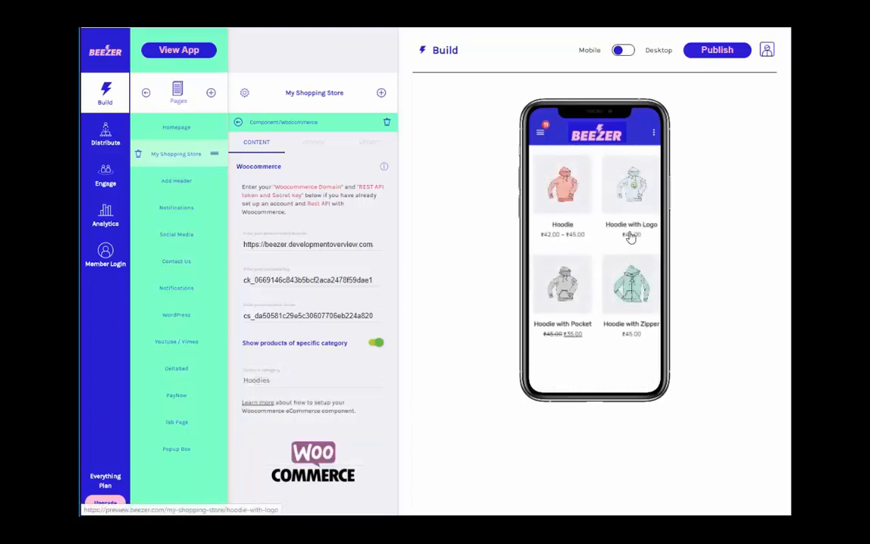